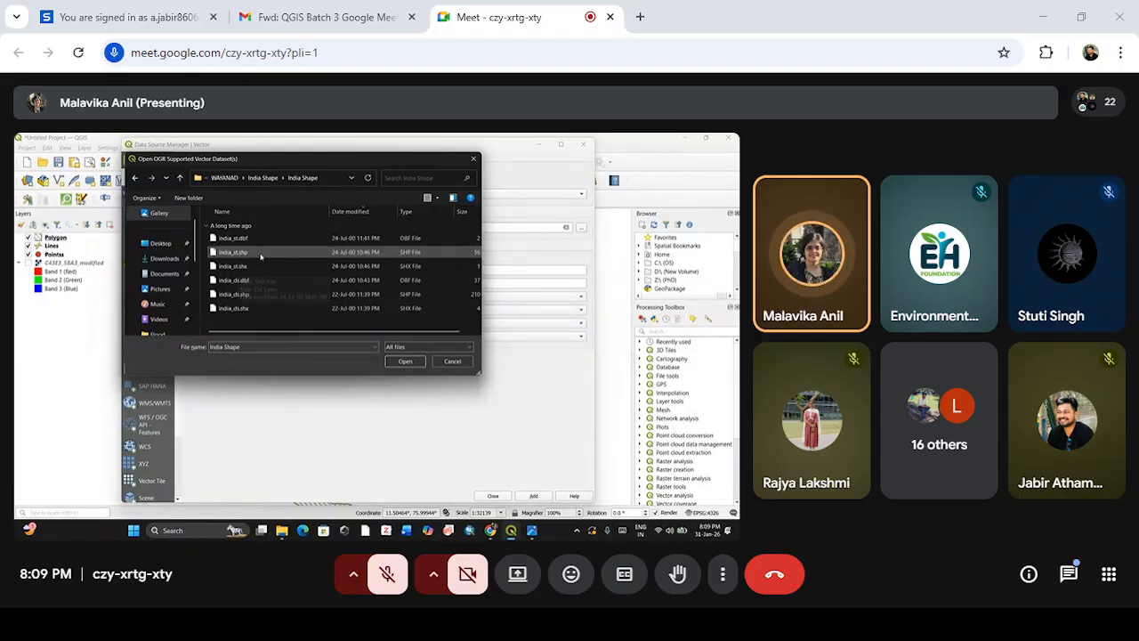
Add the india_st.shp shapefile from the India Shape folder as a vector layer and bring all of India into view
drag(280, 331, 334, 331)
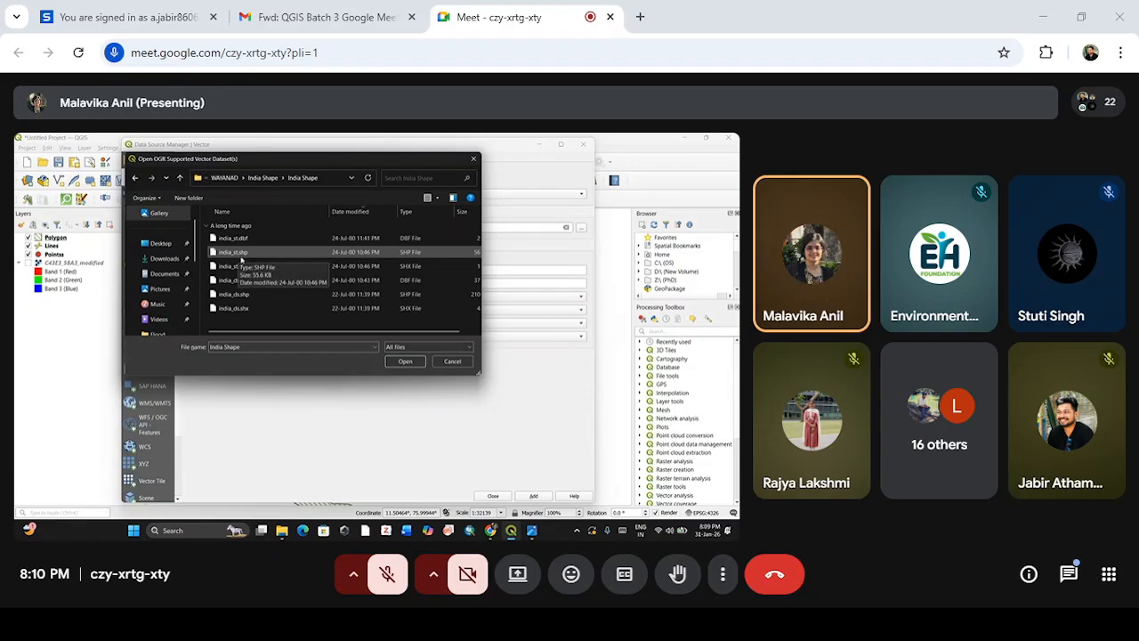
click(279, 256)
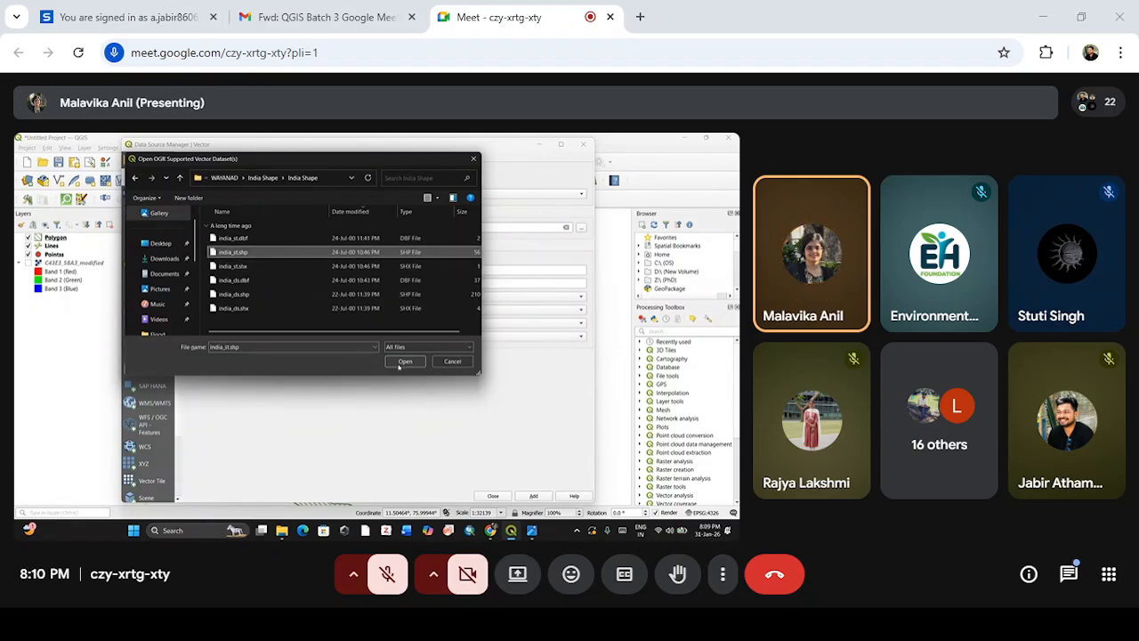
click(400, 364)
click(533, 496)
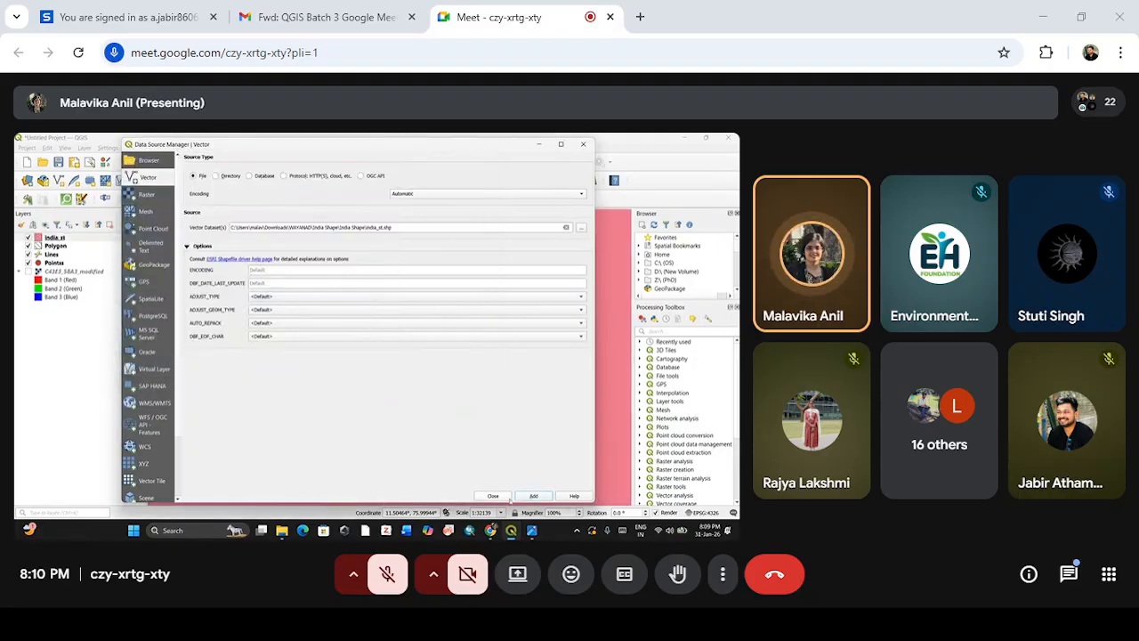
click(493, 496)
scroll(360, 347, down, 8)
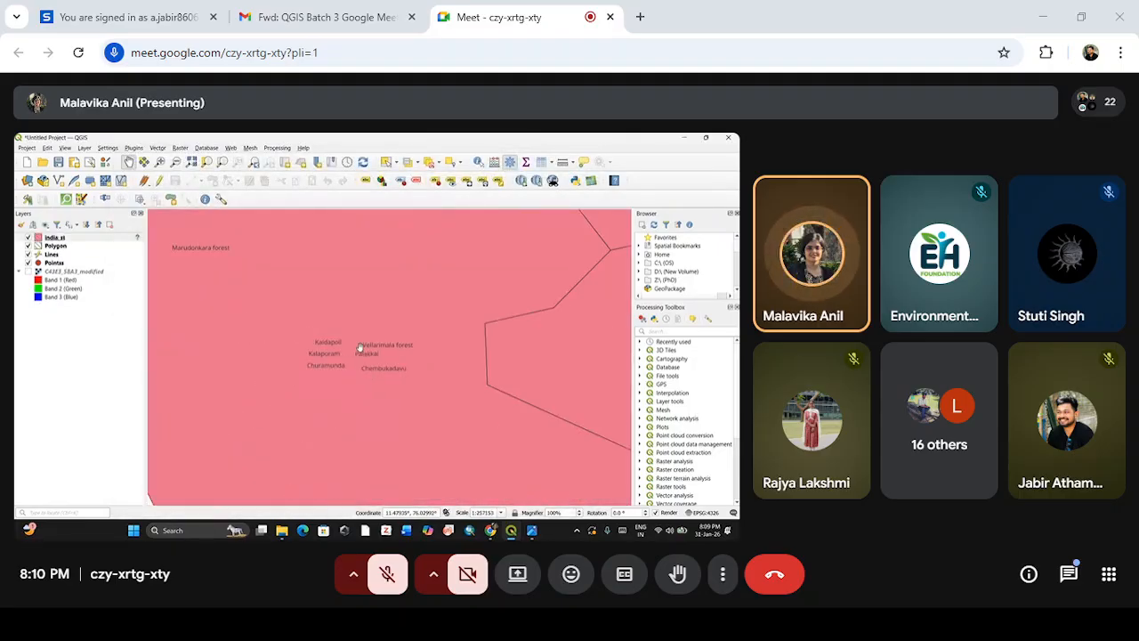
scroll(387, 257, down, 1)
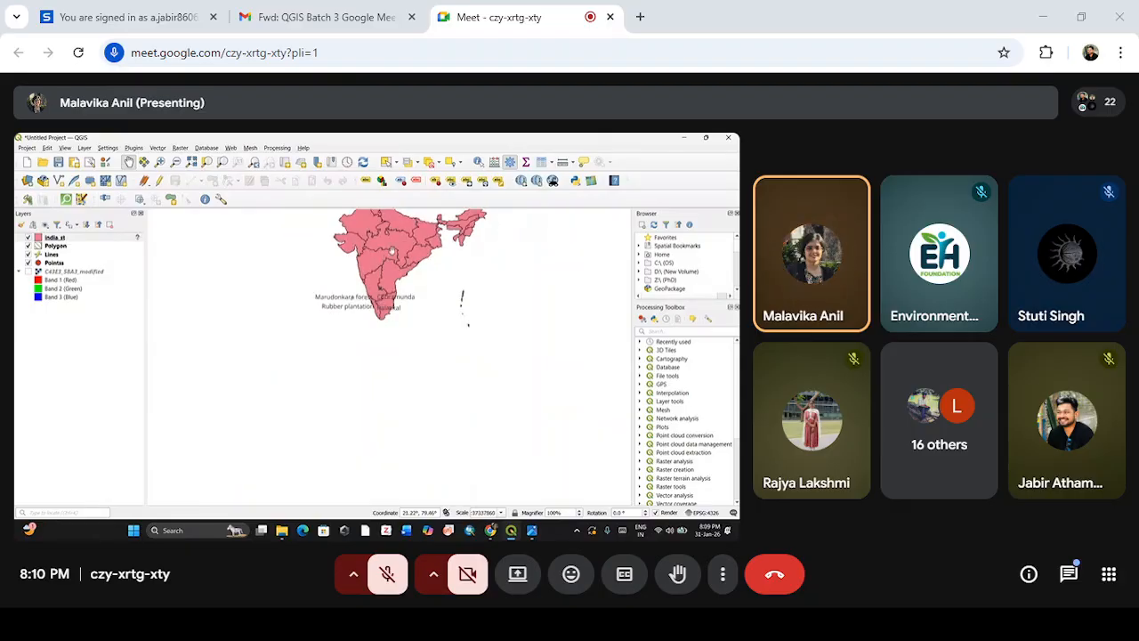
drag(388, 257, 355, 331)
scroll(363, 314, up, 1)
drag(376, 277, 378, 308)
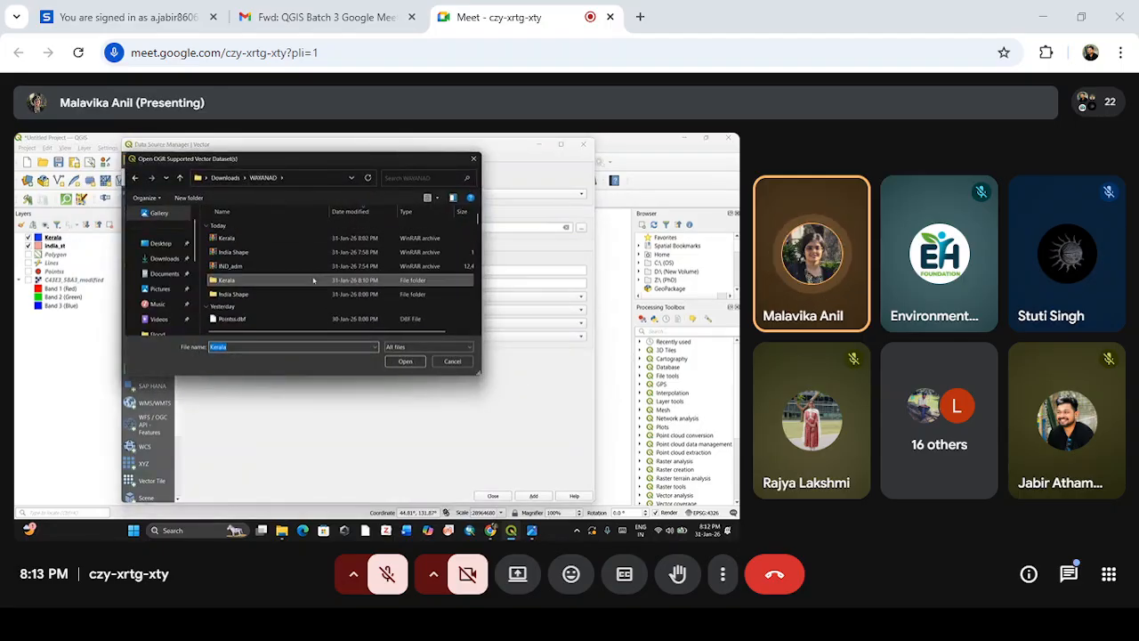
Start entering the Kozhikode dataset's file name for the next vector layer
key(k)
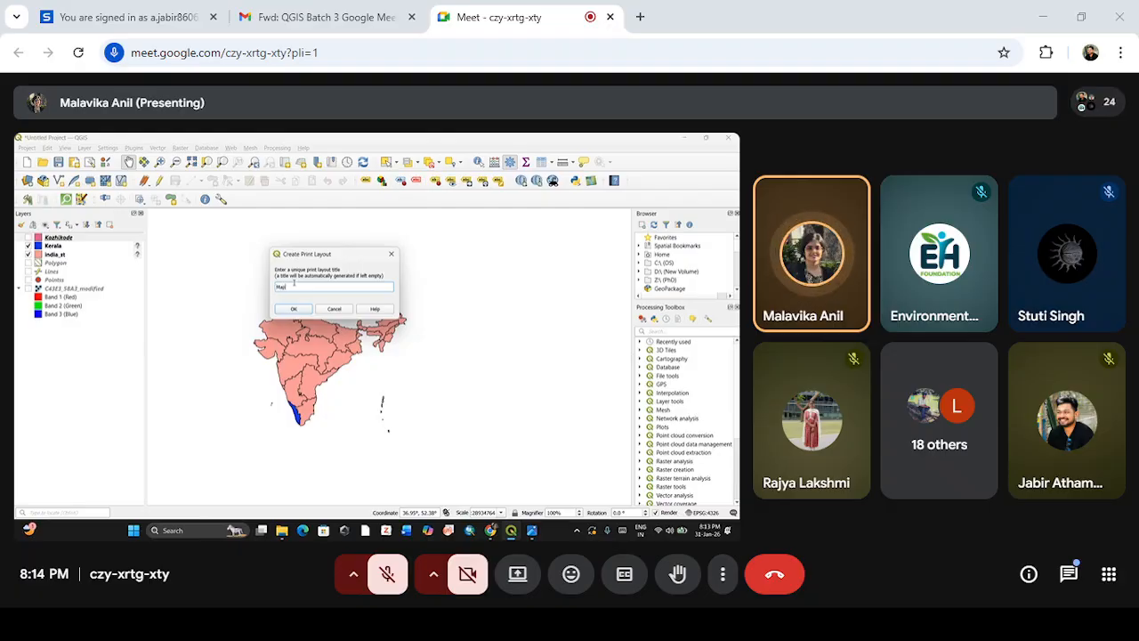
Create a print layout titled Map
click(302, 309)
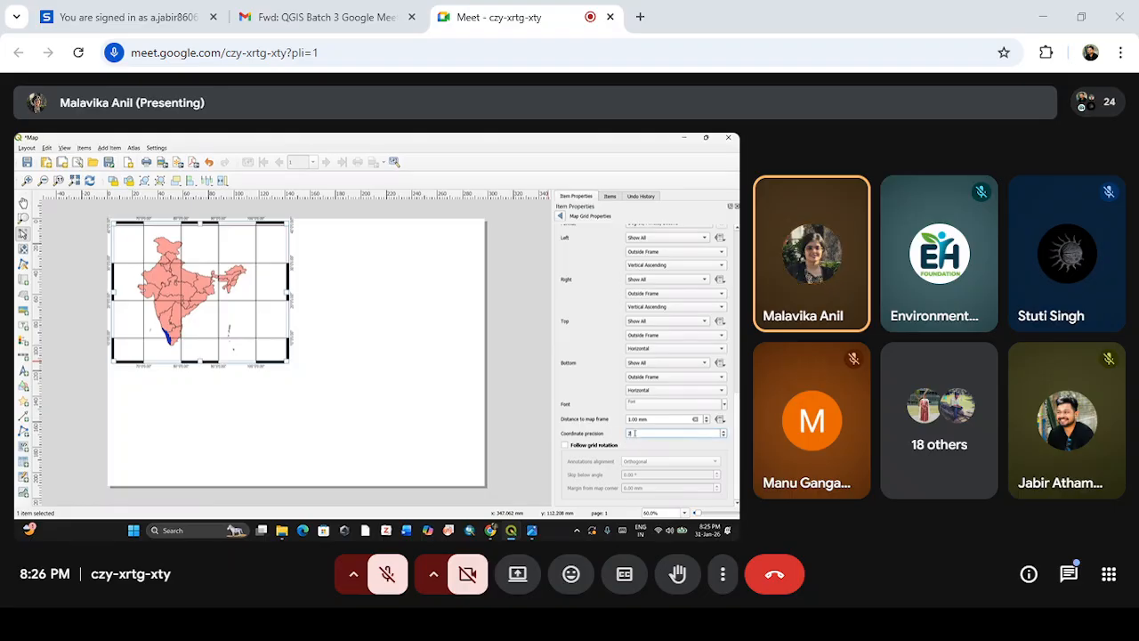
Set the map grid's coordinate precision to 2 and open the grid annotation font settings
drag(634, 432, 626, 437)
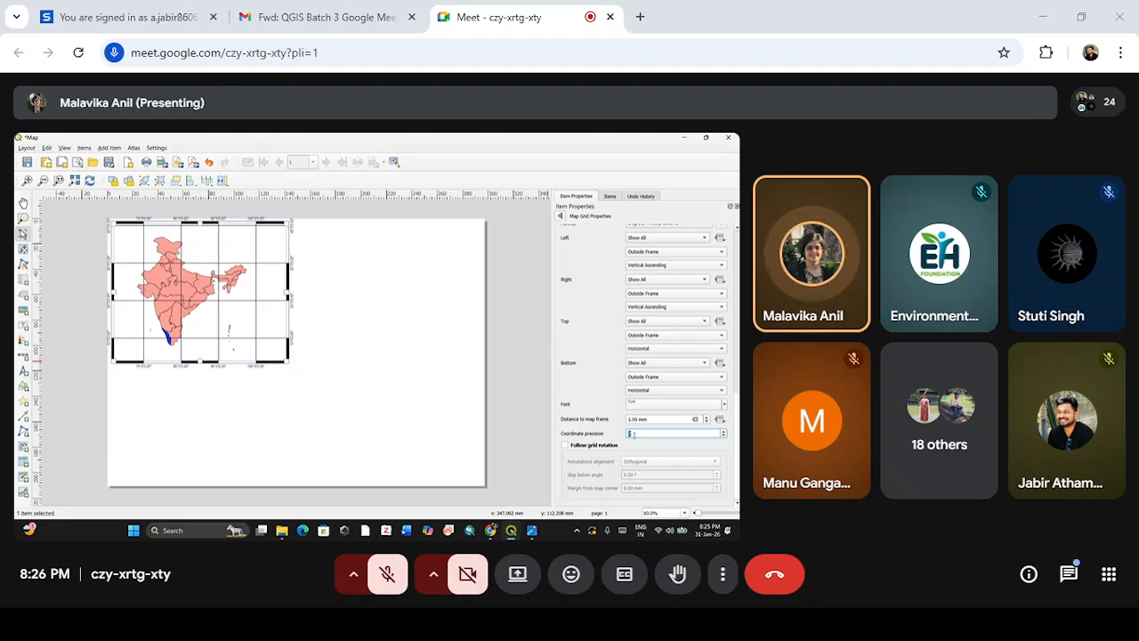
text(3)
text(2)
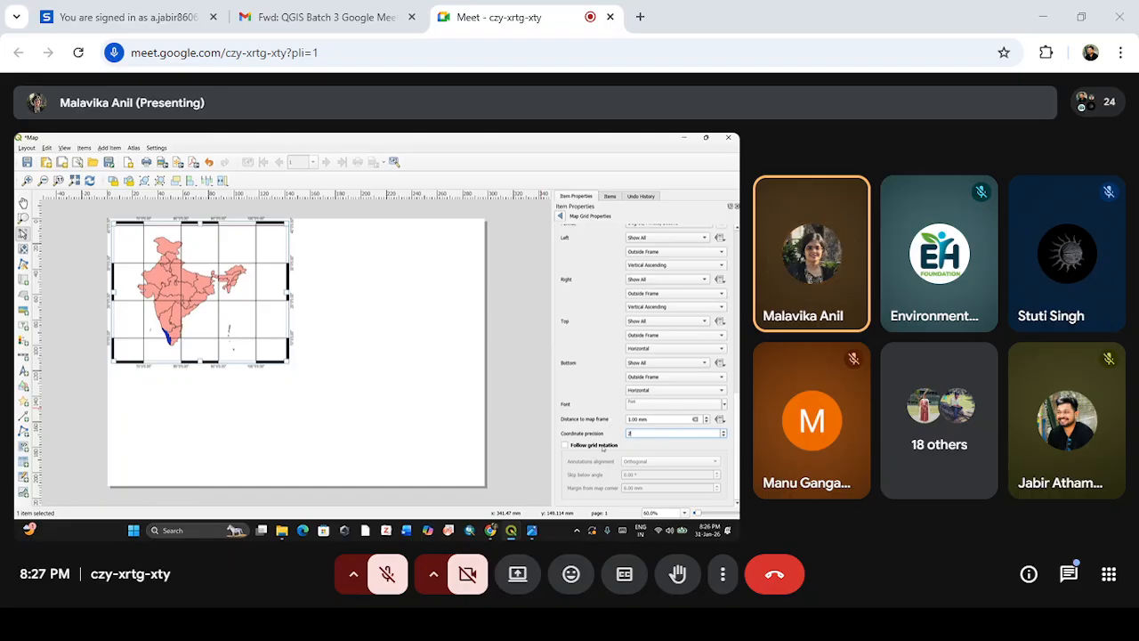
click(645, 403)
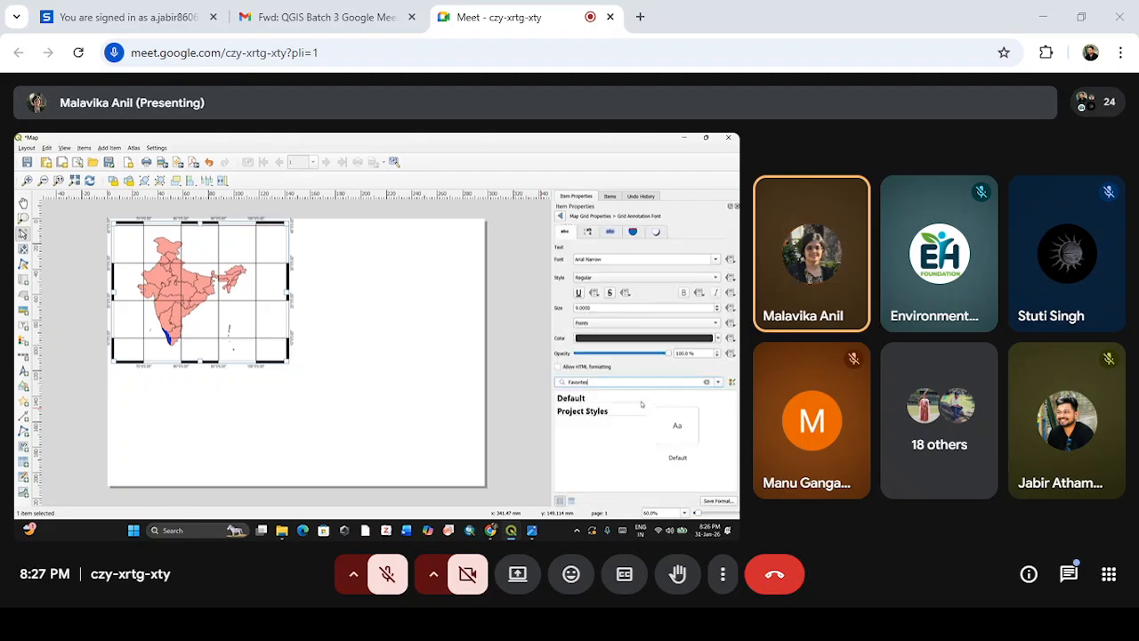
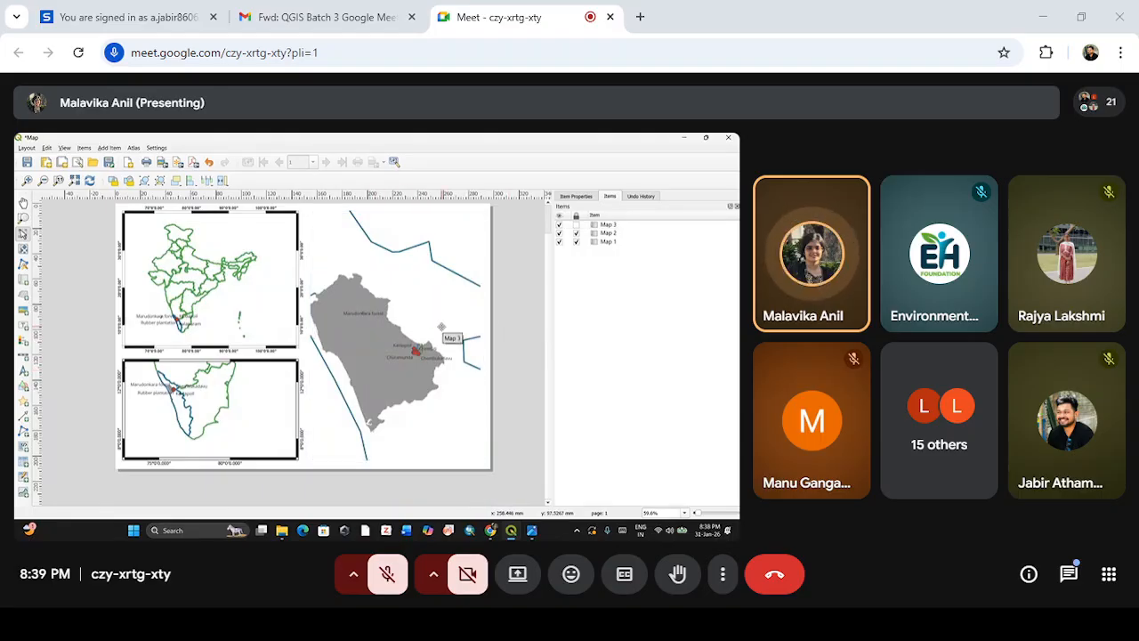
Recentre the project canvas on the study area's points, rivers and forest, and delete Map 3 from the print layout
click(437, 311)
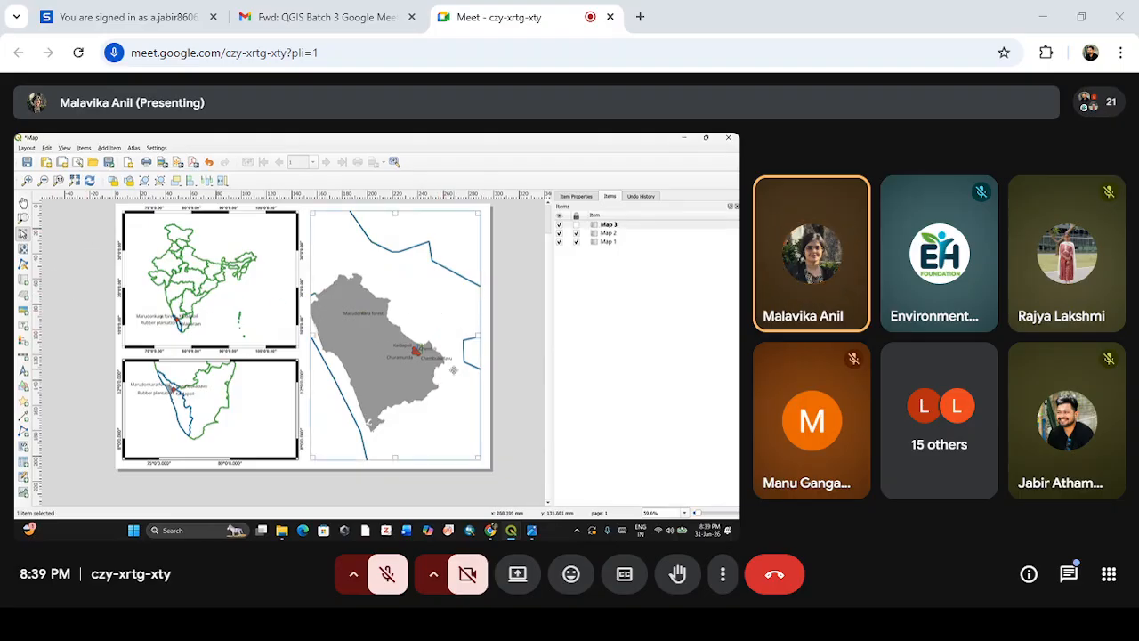
mouse_move(511, 529)
click(480, 481)
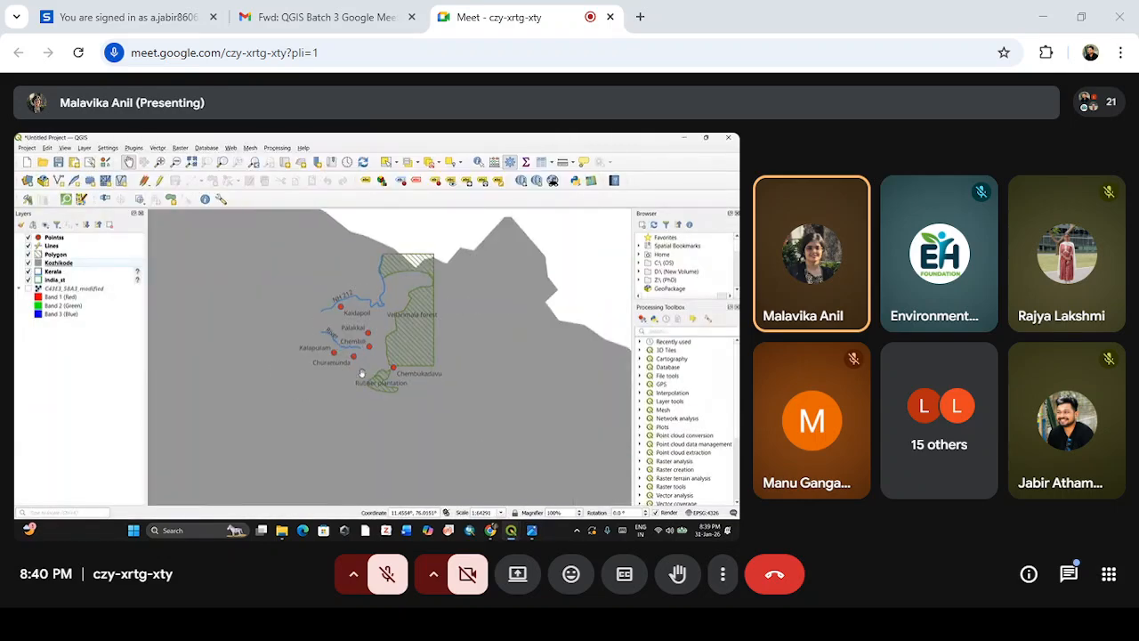
drag(435, 293, 407, 322)
mouse_move(511, 531)
click(561, 477)
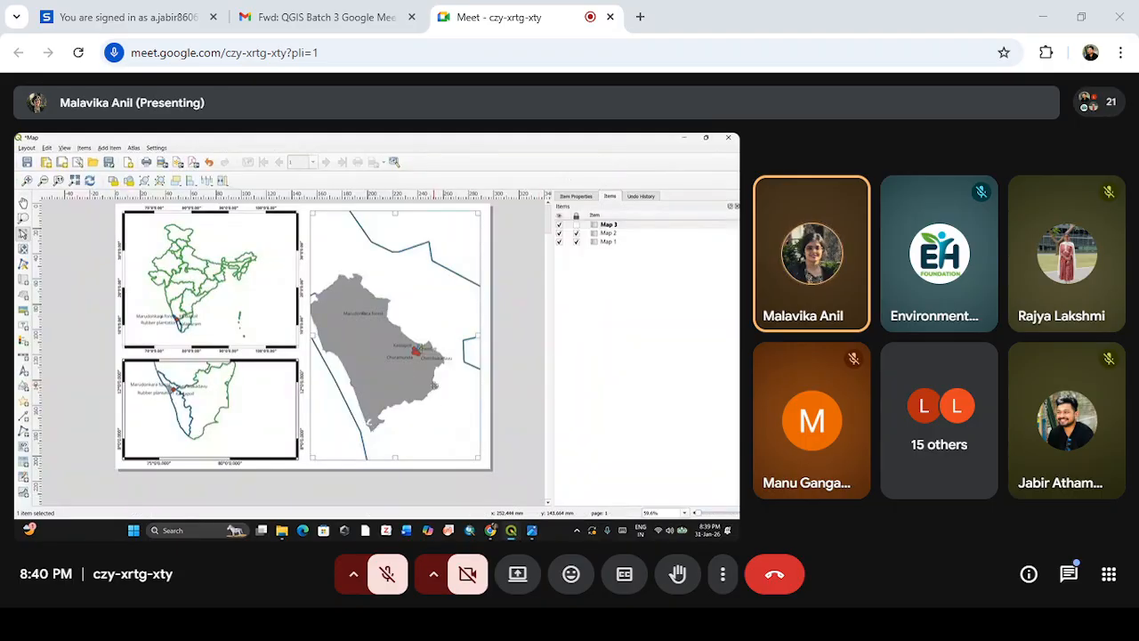
key(Delete)
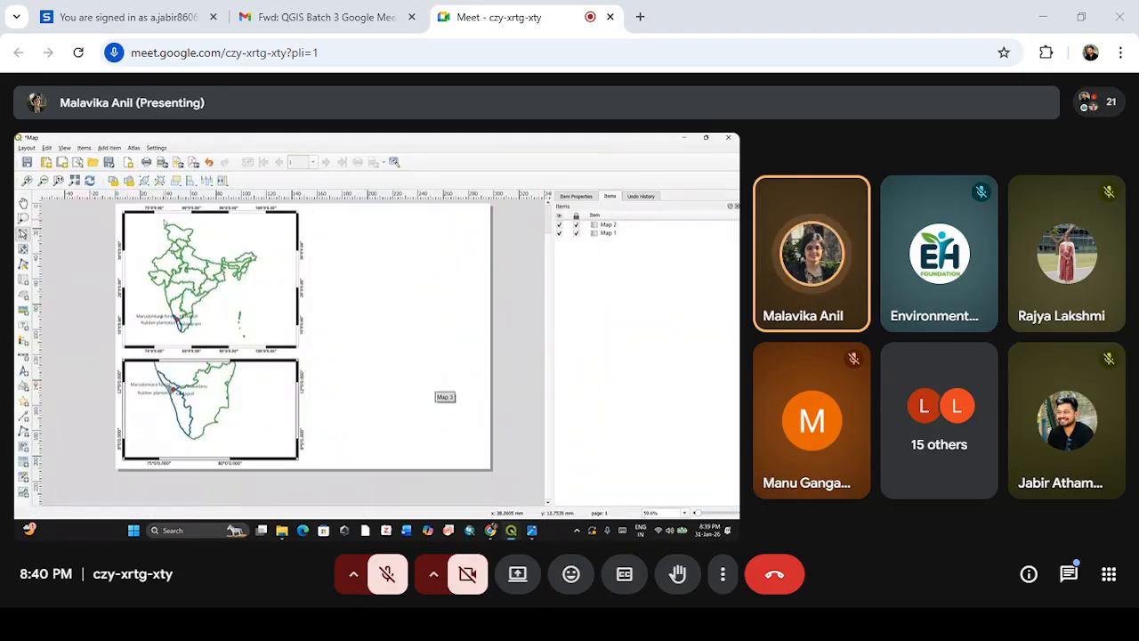
Add a new map filling the empty area of the layout page beside the India and Kerala maps
click(109, 148)
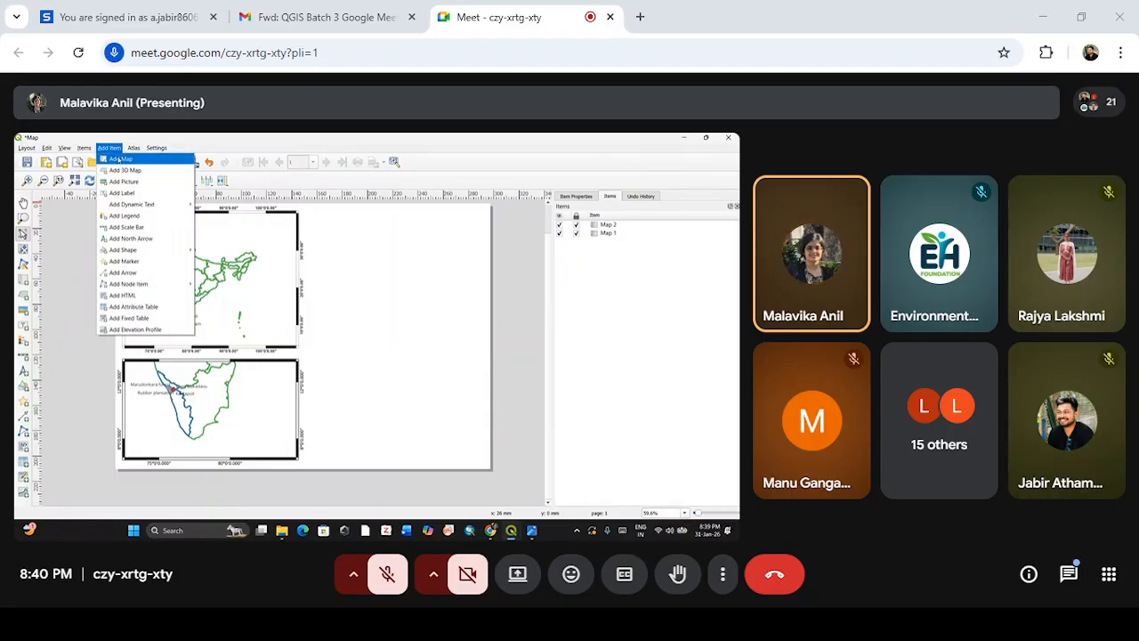
click(121, 158)
drag(309, 210, 478, 463)
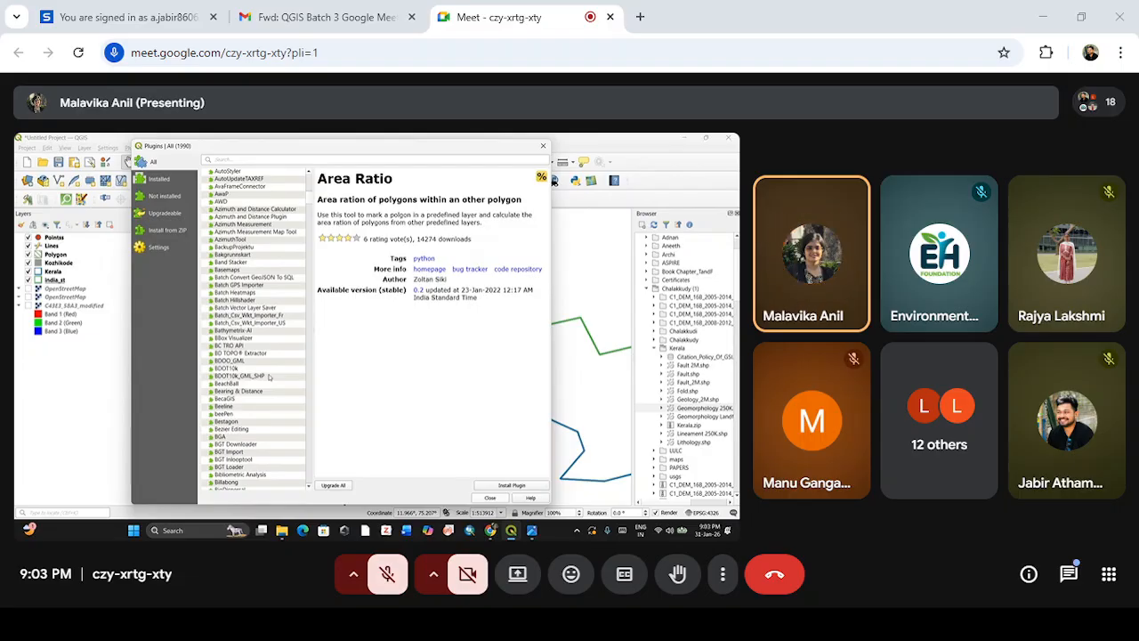
Browse the list of all available plugins and view the description of the cadastre plugin
scroll(267, 383, down, 3)
scroll(255, 372, down, 4)
scroll(255, 372, down, 7)
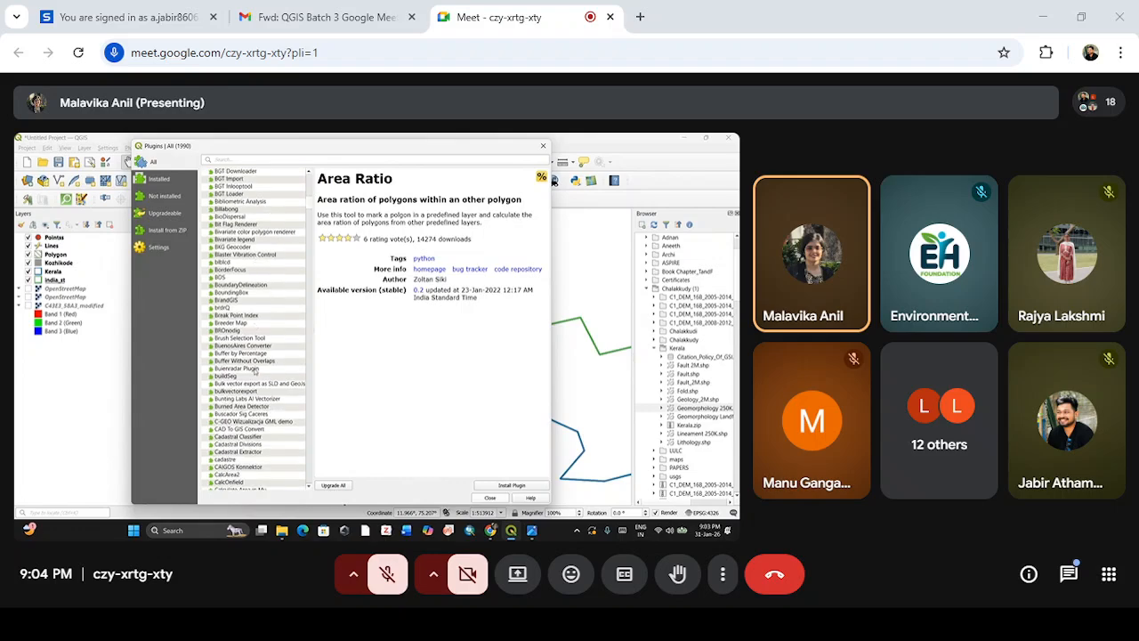
click(225, 414)
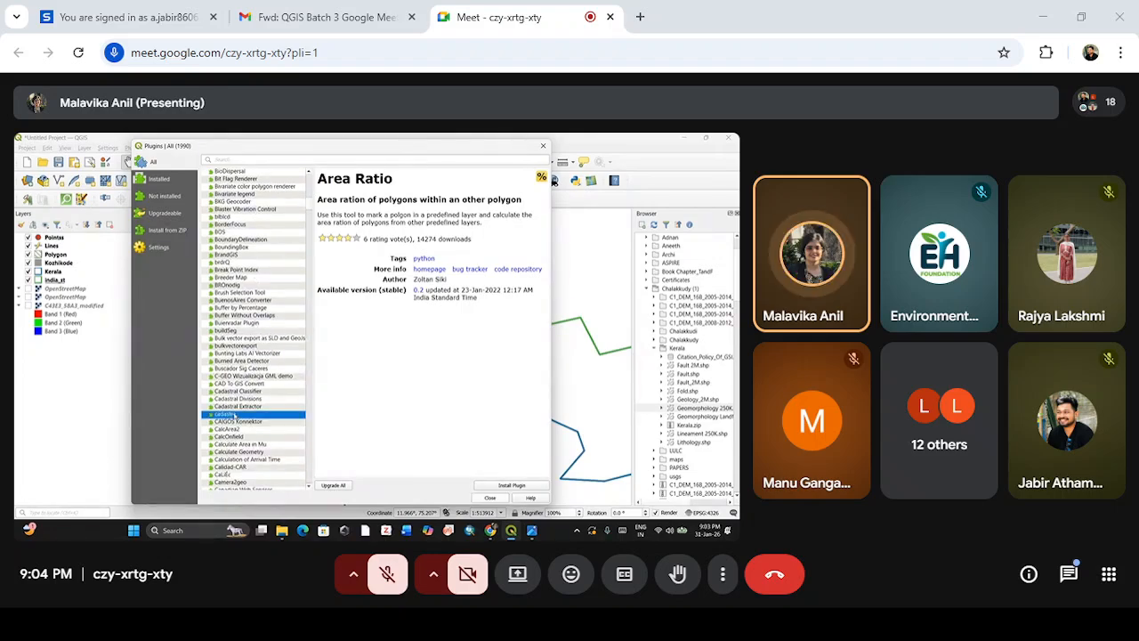
scroll(245, 383, up, 4)
scroll(245, 383, up, 5)
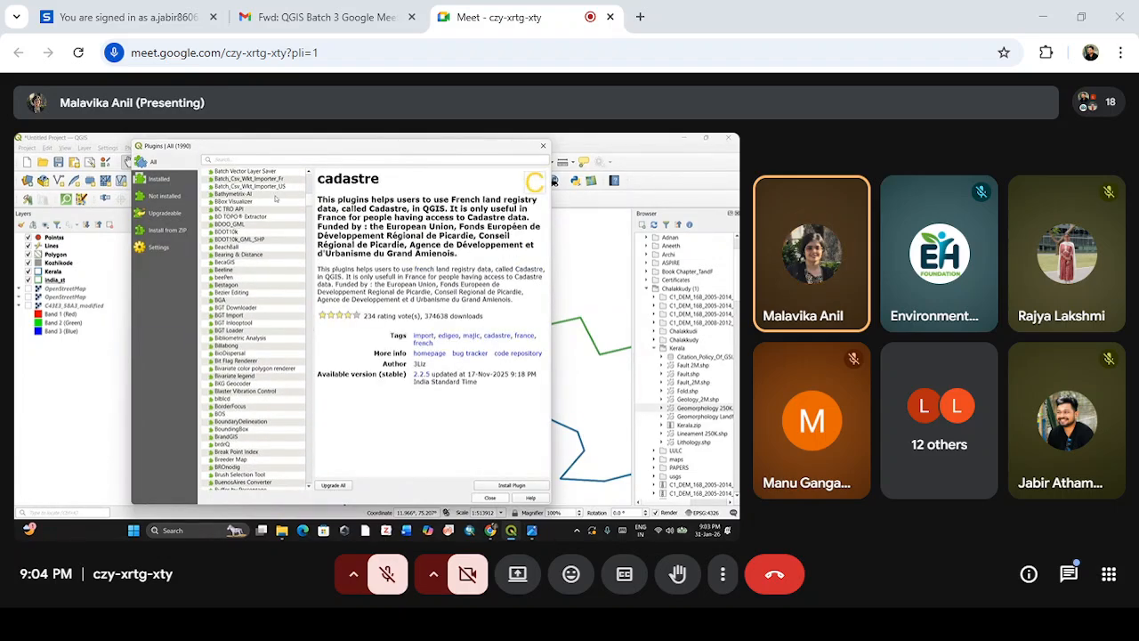
drag(310, 204, 318, 175)
click(169, 187)
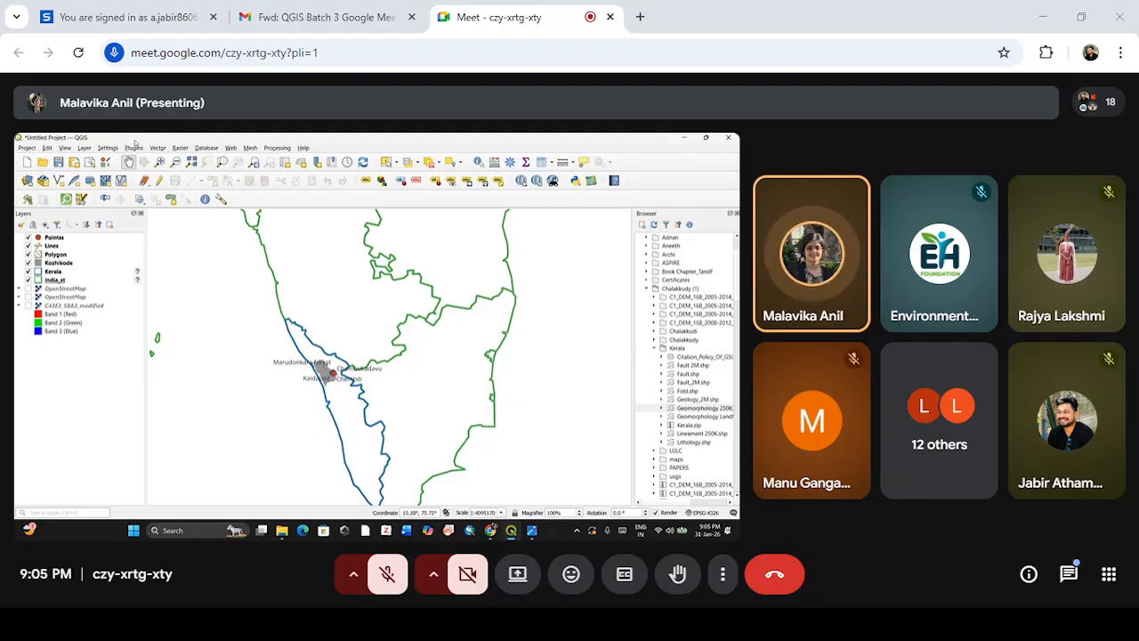
Open the plugin manager from the main project window
click(134, 148)
click(165, 159)
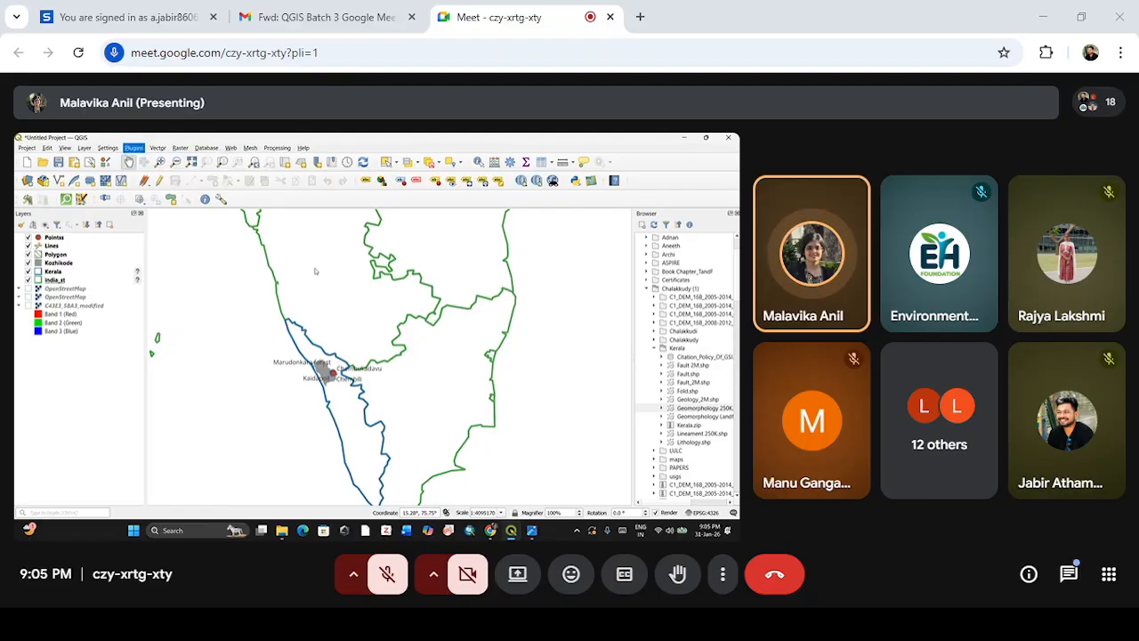